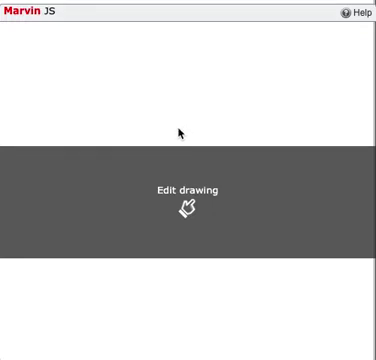
- Launch the Marvin JS editor from the 'Edit drawing' banner
left_click(175, 188)
- Browse the bond types, then activate the 'Increase lone pair' electron tool
left_click(178, 189)
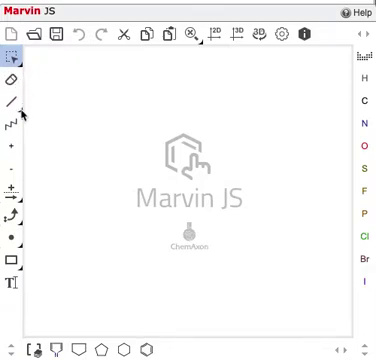
left_click(12, 120)
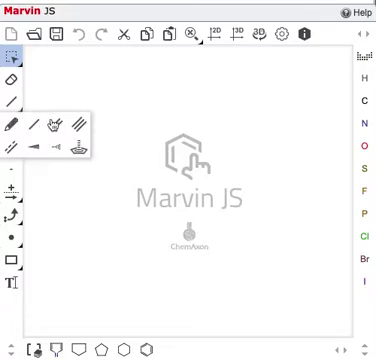
left_click(20, 112)
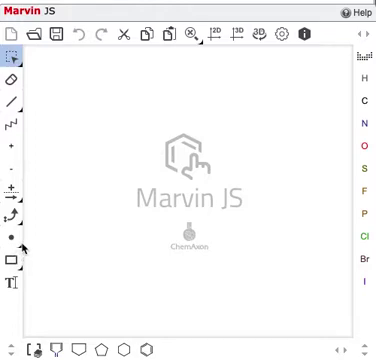
left_click(12, 256)
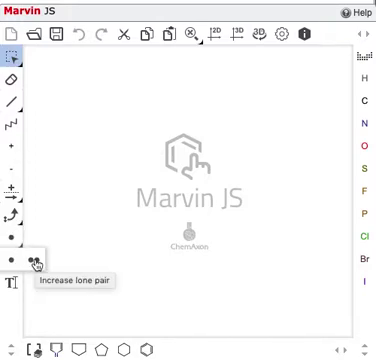
left_click(33, 261)
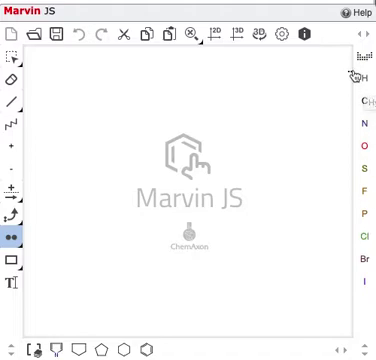
- Place a carbon, drag out a second bonded carbon, and attach an oxygen
left_click(366, 103)
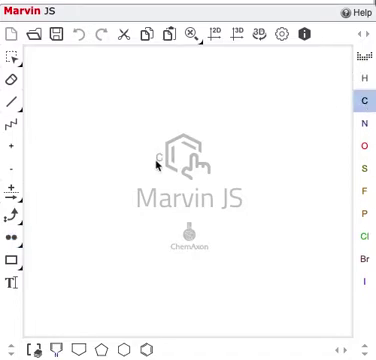
left_click(99, 163)
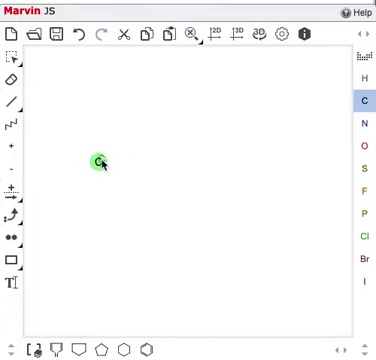
left_click_drag(99, 163, 120, 148)
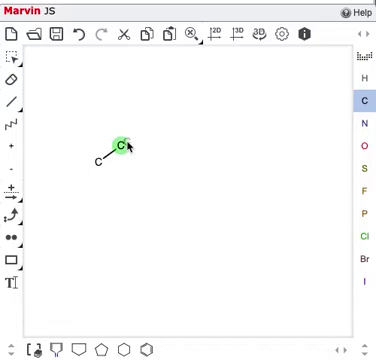
left_click(366, 148)
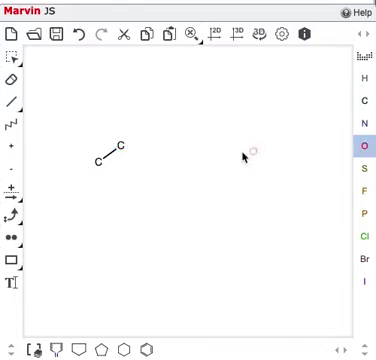
left_click(119, 147)
left_click(142, 162)
- Add hydrogens near the second carbon, bond one to it, and bond the oxygen rightward
left_click(365, 80)
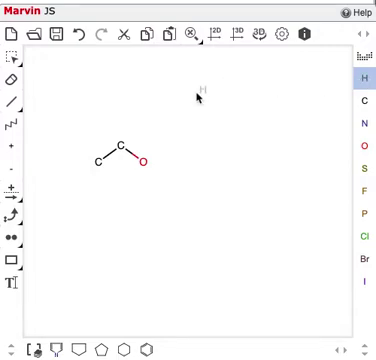
left_click(118, 118)
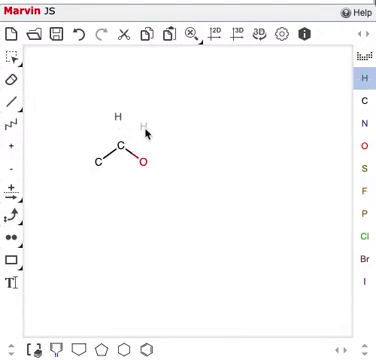
left_click(138, 127)
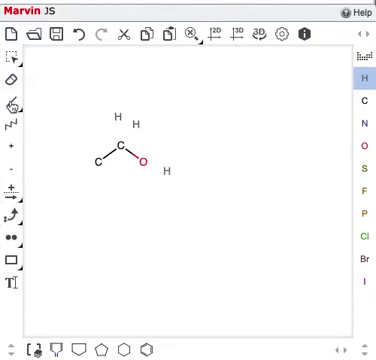
left_click(12, 103)
left_click_drag(118, 118, 120, 146)
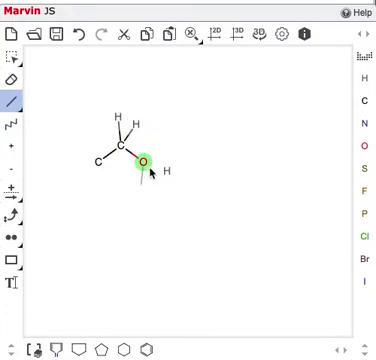
left_click_drag(143, 163, 172, 178)
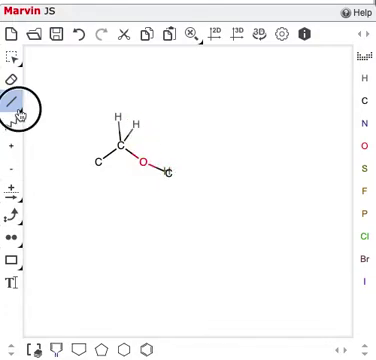
- Make the left C–C bond double, then revert it to a single bond
left_click(12, 103)
left_click(56, 126)
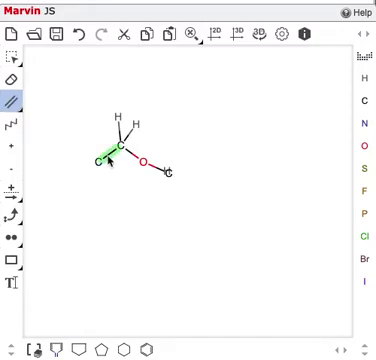
left_click(108, 154)
left_click(12, 103)
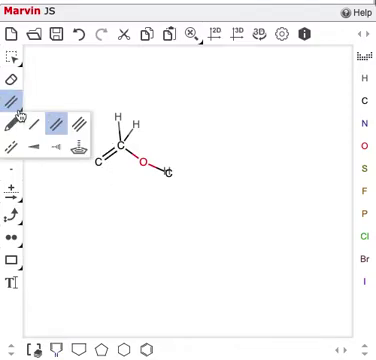
left_click(33, 125)
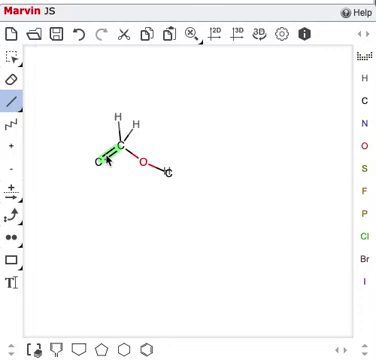
left_click(108, 156)
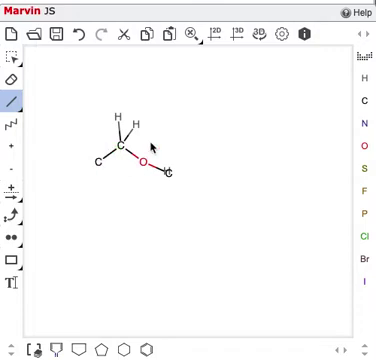
- Attach three hydrogens to the left carbon to form CH3
left_click(365, 80)
left_click(97, 163)
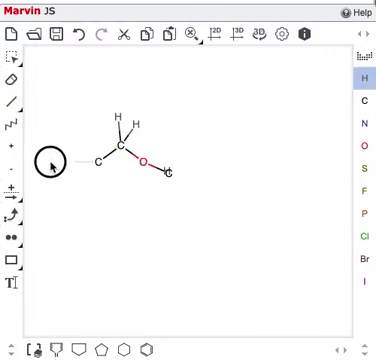
left_click(99, 163)
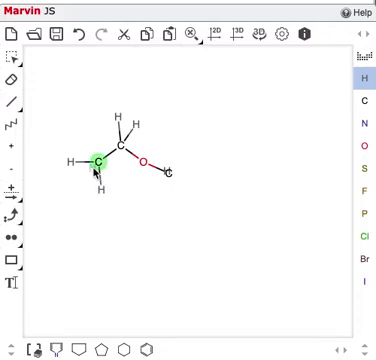
left_click_drag(97, 165, 71, 193)
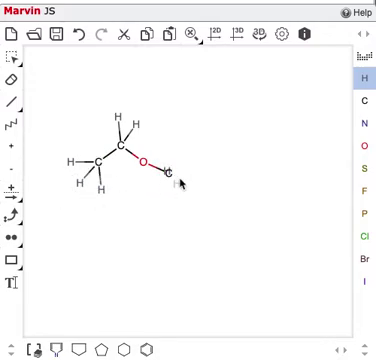
- Clean the 2D layout, erase the stray hydrogen, and change the oxygen's carbon to H
left_click(216, 35)
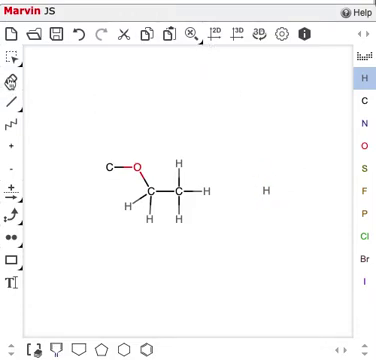
left_click(12, 82)
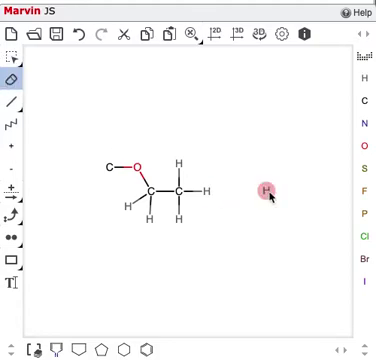
left_click(266, 191)
left_click(367, 80)
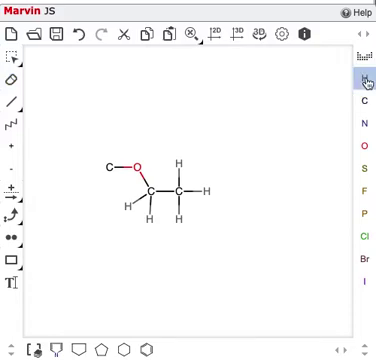
left_click(110, 167)
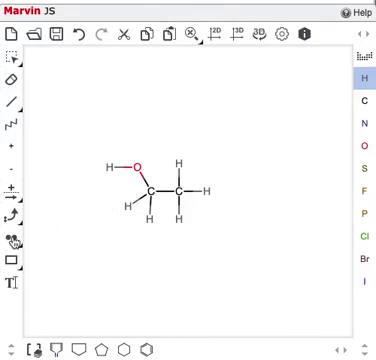
- Add lone pairs to the oxygen, adjusting until exactly two pairs remain
left_click(12, 240)
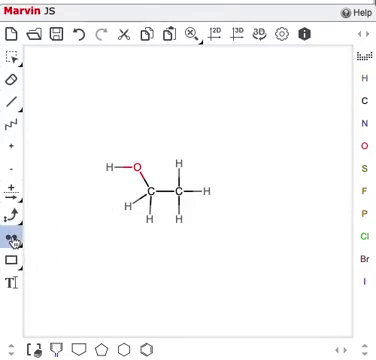
left_click(137, 167)
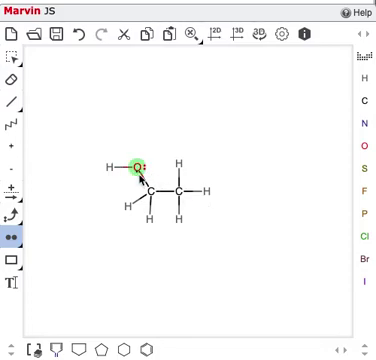
left_click(138, 167)
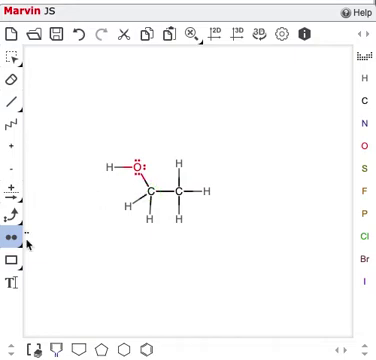
left_click(138, 167)
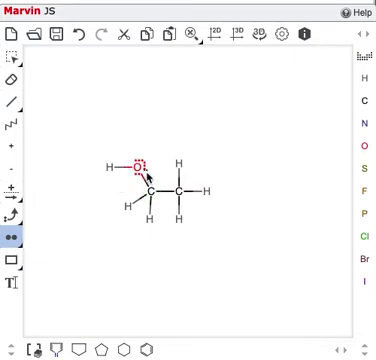
left_click(138, 167)
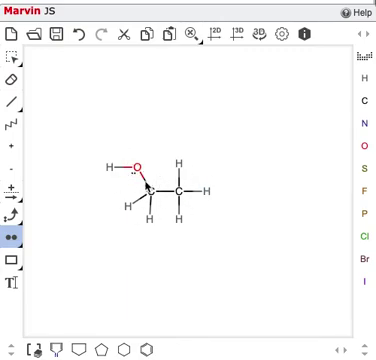
left_click(138, 167)
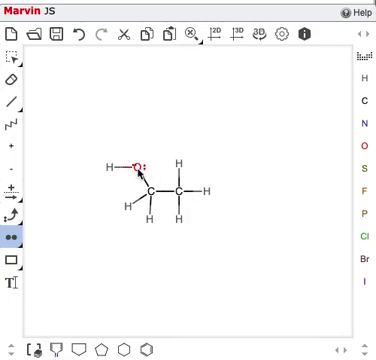
left_click(138, 167)
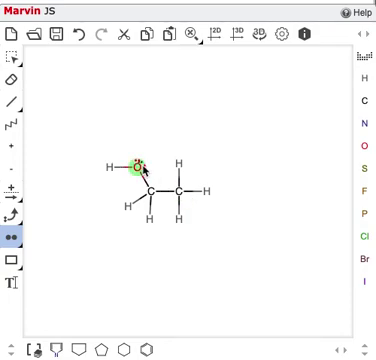